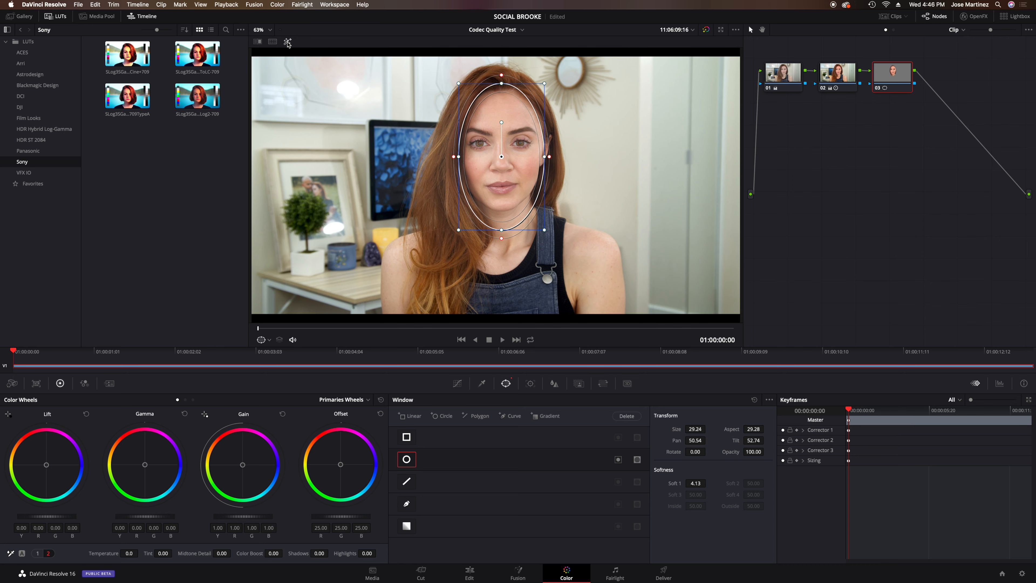
# Set the face node's Color Boost to 9.50 and Saturation to 52.80, checking the window highlight and comparing with the node disabled.
pyautogui.click(288, 42)
pyautogui.click(288, 41)
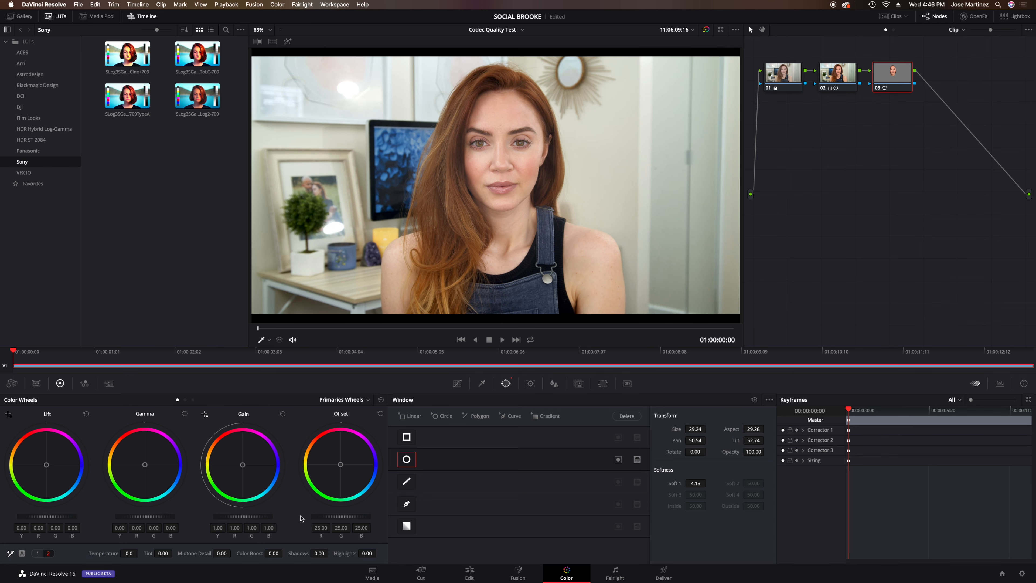
pyautogui.moveTo(273, 554); pyautogui.dragTo(305, 553)
pyautogui.click(37, 554)
pyautogui.moveTo(286, 554); pyautogui.dragTo(293, 554)
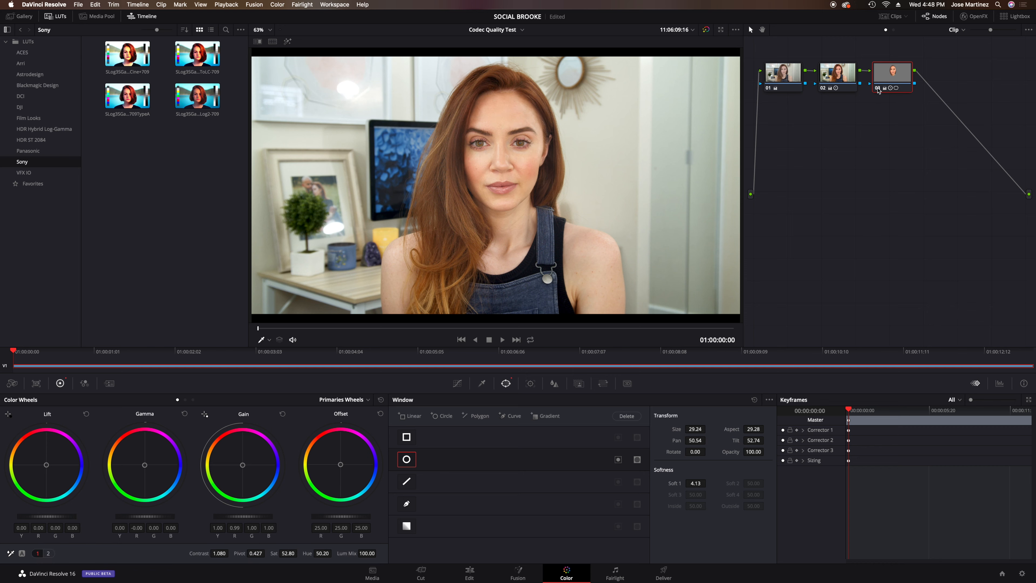
pyautogui.click(878, 88)
pyautogui.click(878, 89)
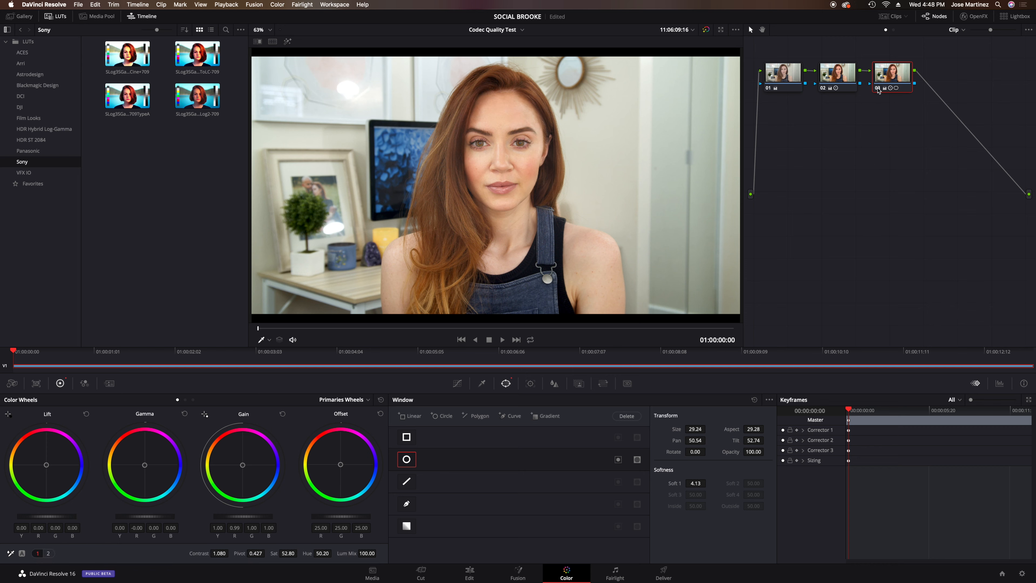
# Add a layer node 04 below the face node and sample the pale background walls with the qualifier.
pyautogui.hotkey('shift', 's')
pyautogui.click(482, 383)
pyautogui.click(632, 206)
pyautogui.moveTo(630, 132)
pyautogui.mouseDown()
pyautogui.moveTo(616, 161)
pyautogui.moveTo(628, 200)
pyautogui.mouseUp()
pyautogui.moveTo(561, 84); pyautogui.dragTo(612, 123)
# Cool the background node's Temperature and raise its Tint, comparing the result with the node disabled and enabled.
pyautogui.click(49, 554)
pyautogui.moveTo(129, 553); pyautogui.dragTo(102, 554)
pyautogui.moveTo(162, 553); pyautogui.dragTo(175, 553)
pyautogui.click(879, 124)
pyautogui.click(879, 125)
# Select face node 03 and lower its linked Blur radius to about 0.49 on all three channels.
pyautogui.click(892, 76)
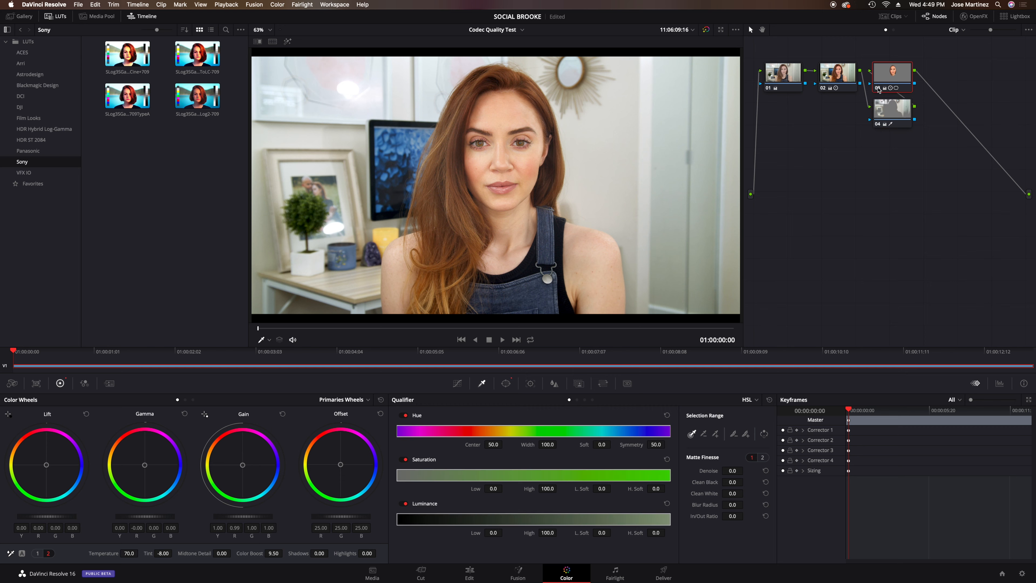
pyautogui.click(554, 384)
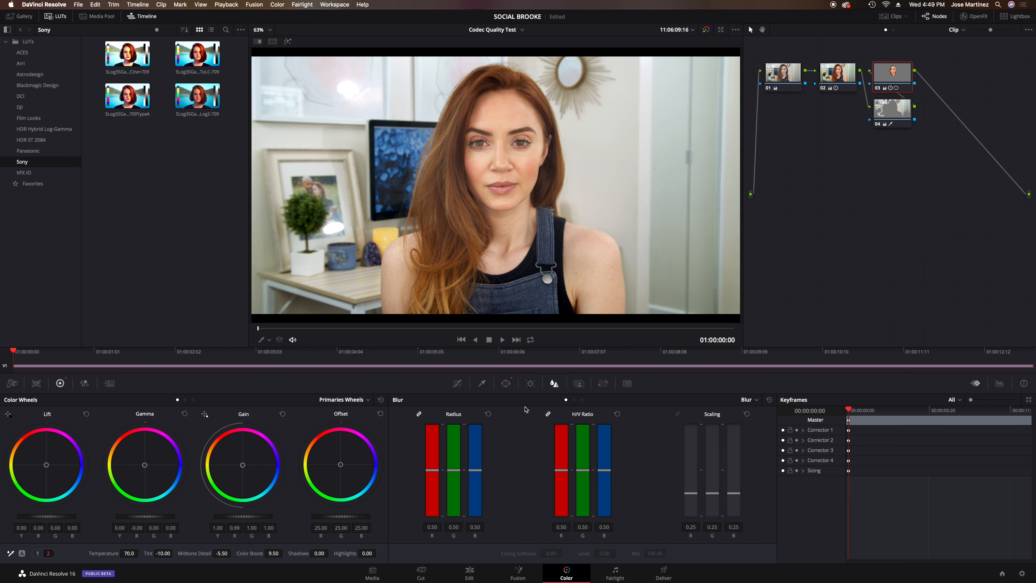
pyautogui.click(750, 400)
pyautogui.click(756, 412)
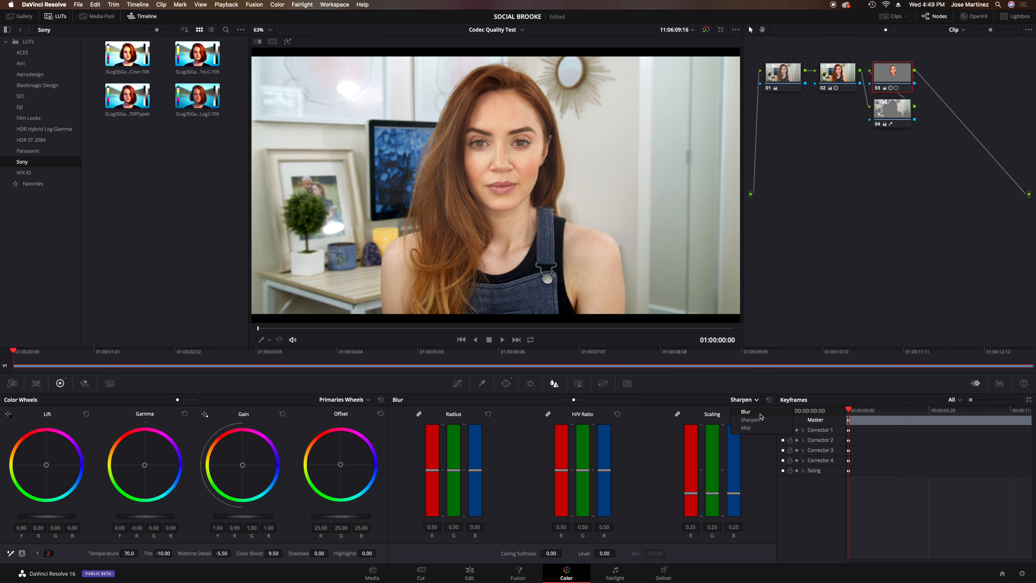
pyautogui.moveTo(476, 471); pyautogui.dragTo(478, 473)
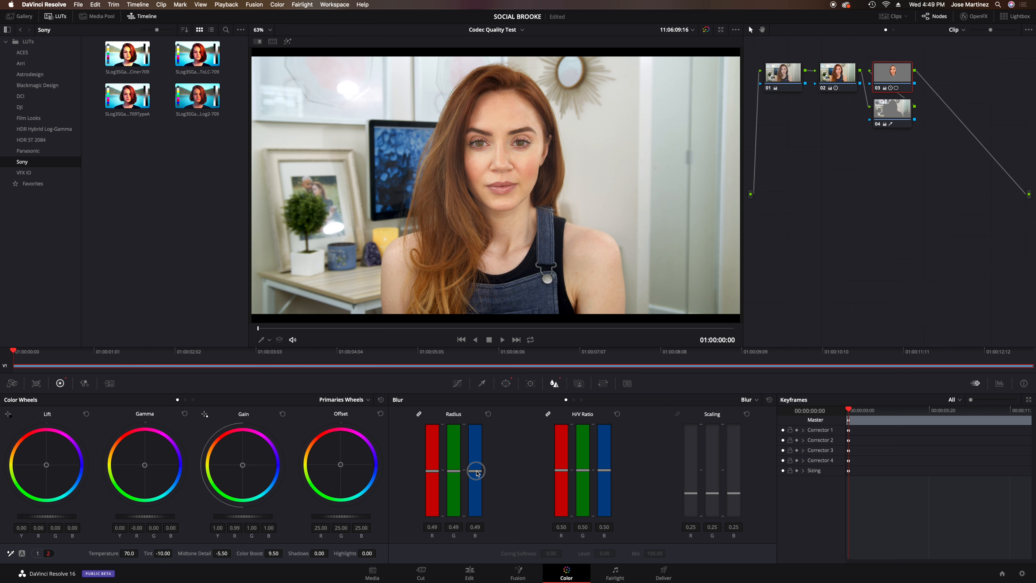
pyautogui.click(476, 471)
pyautogui.moveTo(476, 471); pyautogui.dragTo(475, 473)
# Add a layer node 05, qualify the woman's red hair by sampling along it, and check the selection highlight.
pyautogui.hotkey('alt', 'l')
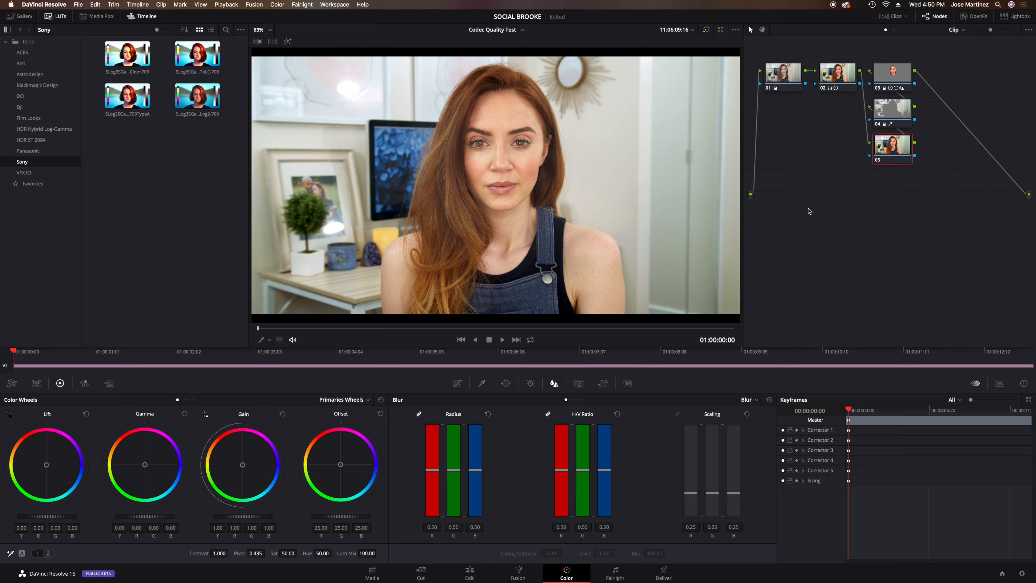
pyautogui.click(481, 384)
pyautogui.moveTo(446, 144)
pyautogui.mouseDown()
pyautogui.moveTo(459, 211)
pyautogui.moveTo(451, 248)
pyautogui.mouseUp()
pyautogui.click(288, 42)
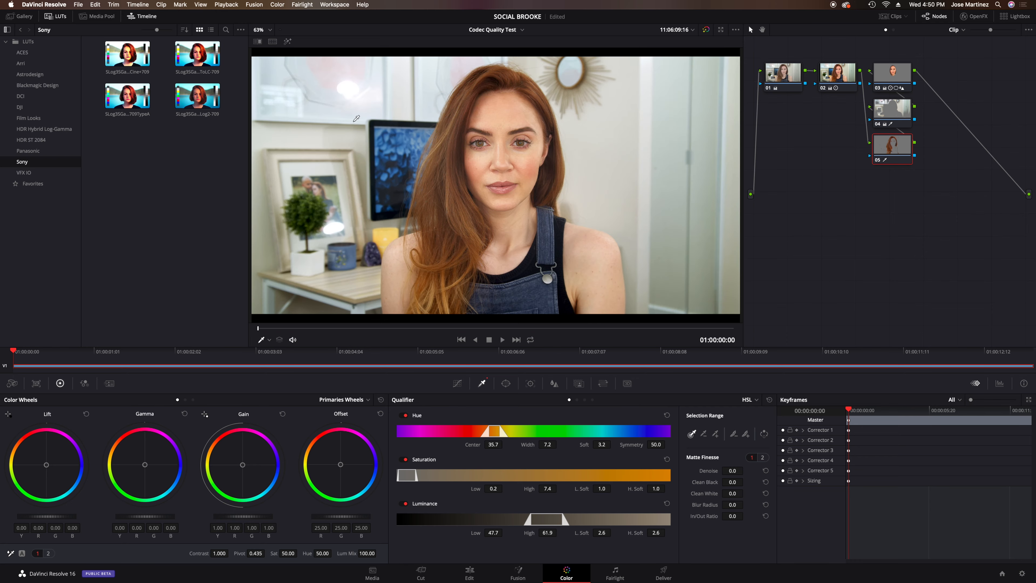
# Raise the hair node's Contrast and set its Shadows to -8.50, comparing with the node disabled.
pyautogui.moveTo(216, 552); pyautogui.dragTo(223, 551)
pyautogui.click(48, 554)
pyautogui.moveTo(323, 554); pyautogui.dragTo(317, 556)
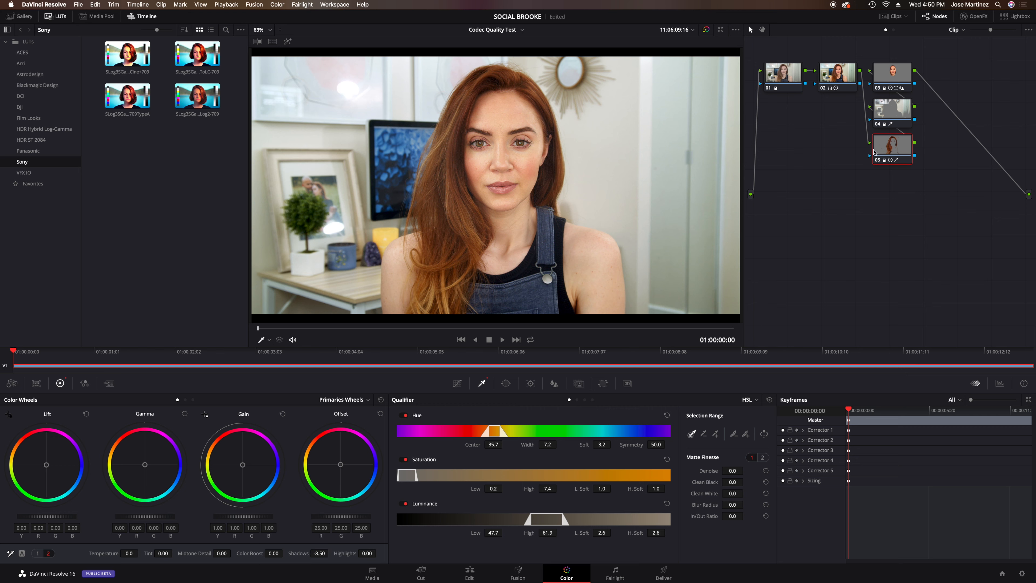
pyautogui.click(879, 159)
pyautogui.click(879, 159)
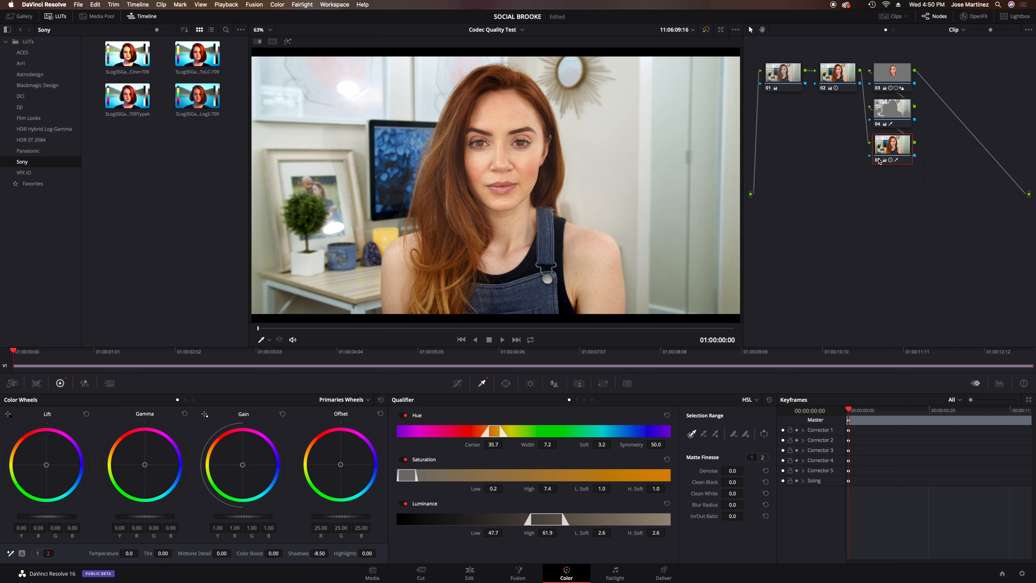
# Set node 02's Color Boost to 11.50 and Shadows to -9.00, and grab a still of the graded frame.
pyautogui.click(892, 76)
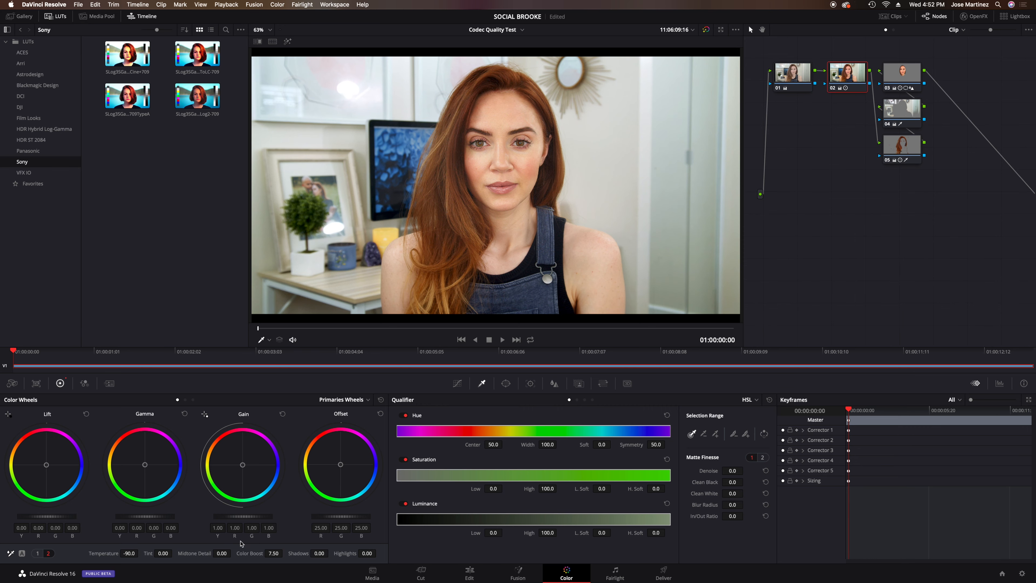
pyautogui.click(192, 560)
pyautogui.moveTo(319, 553); pyautogui.dragTo(280, 554)
pyautogui.rightClick(604, 233)
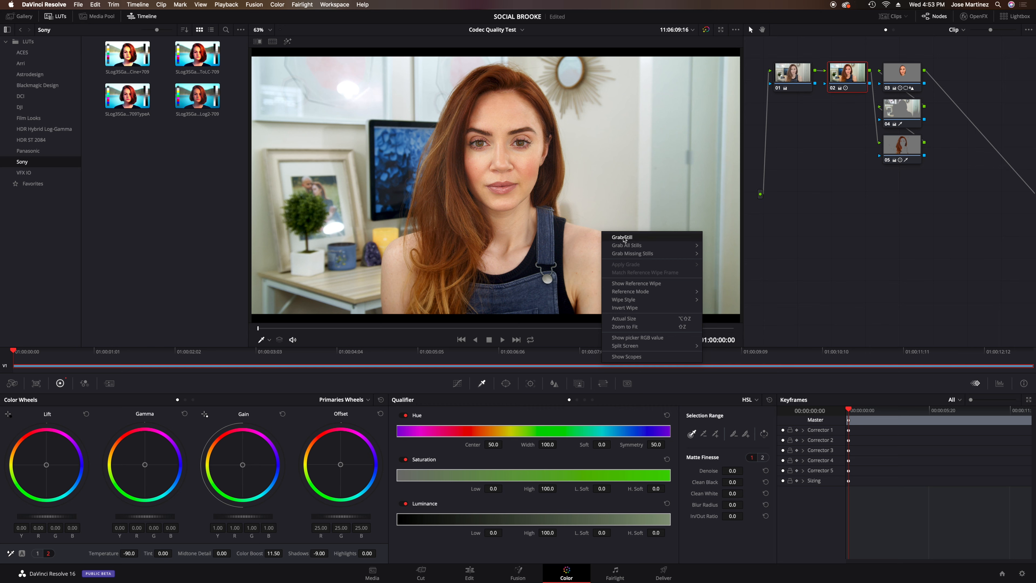
pyautogui.click(623, 237)
# Rearrange the nodes into one vertical column, ordered from 01 at the bottom up to 05 at the top.
pyautogui.moveTo(793, 76); pyautogui.dragTo(800, 173)
pyautogui.moveTo(847, 76); pyautogui.dragTo(801, 126)
pyautogui.moveTo(902, 146); pyautogui.dragTo(805, 87)
pyautogui.moveTo(898, 108); pyautogui.dragTo(808, 61)
pyautogui.click(813, 89)
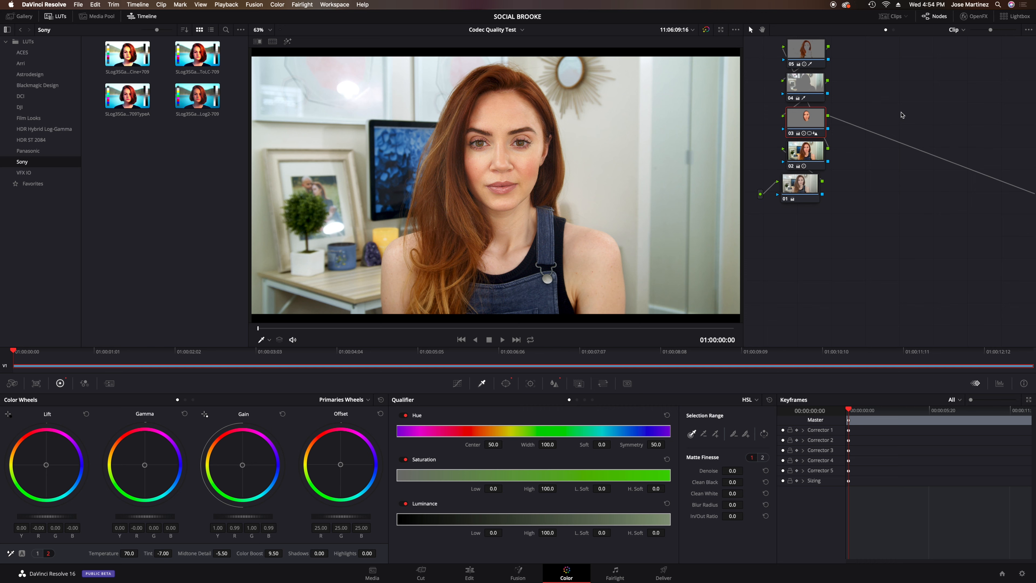